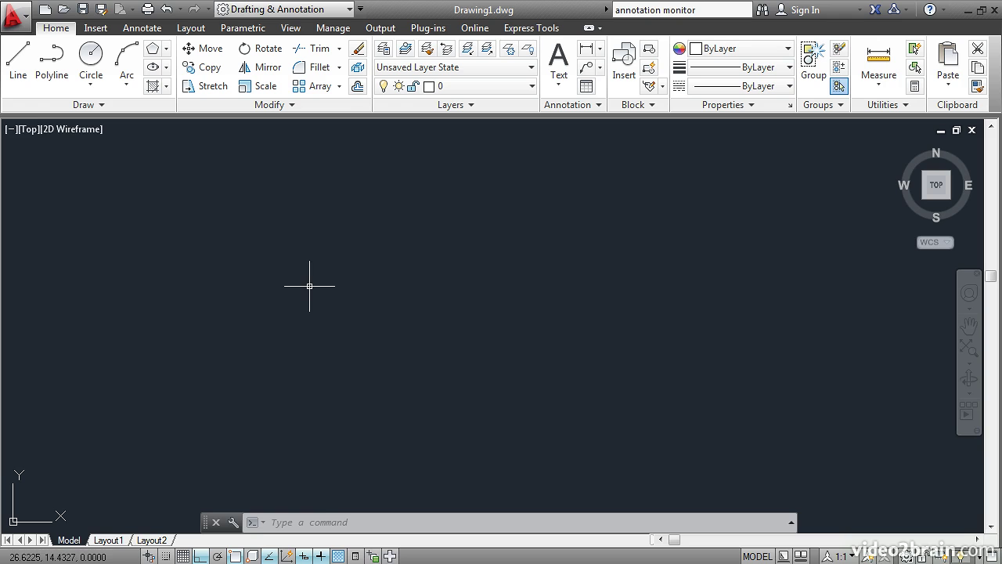
Turn off lineweight display, dynamic input, object snap tracking, object snap and Ortho mode
click(322, 556)
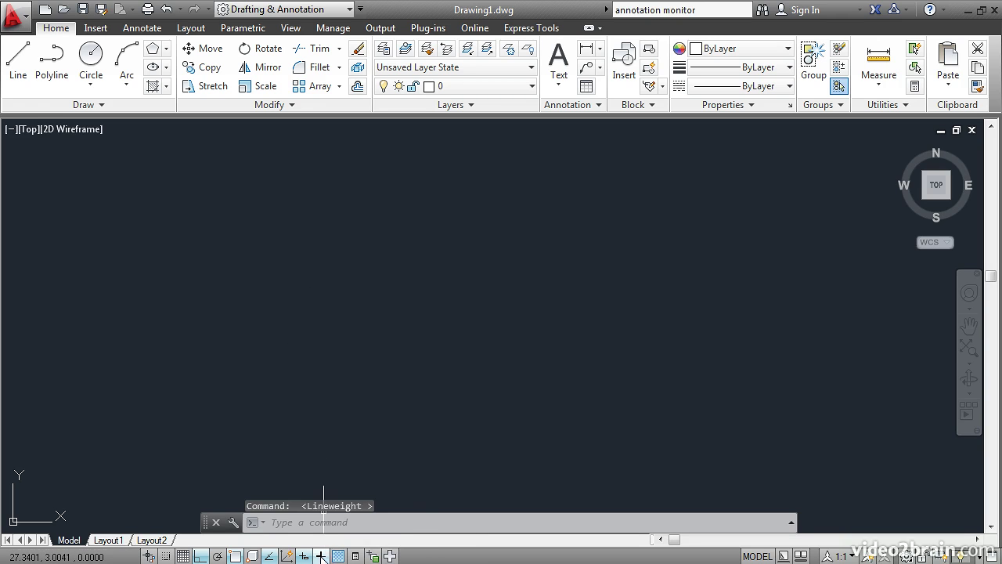
click(269, 556)
click(235, 556)
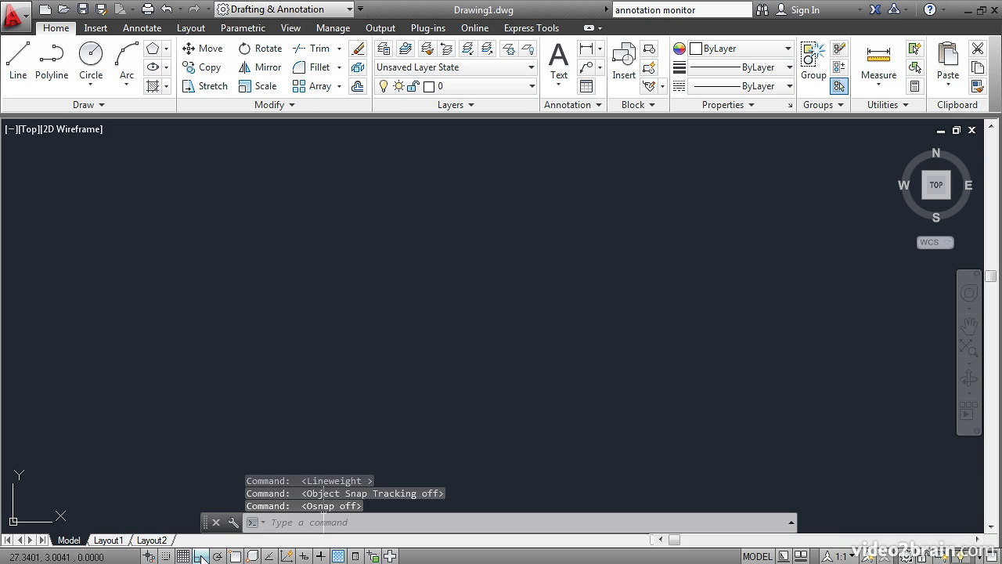
click(202, 556)
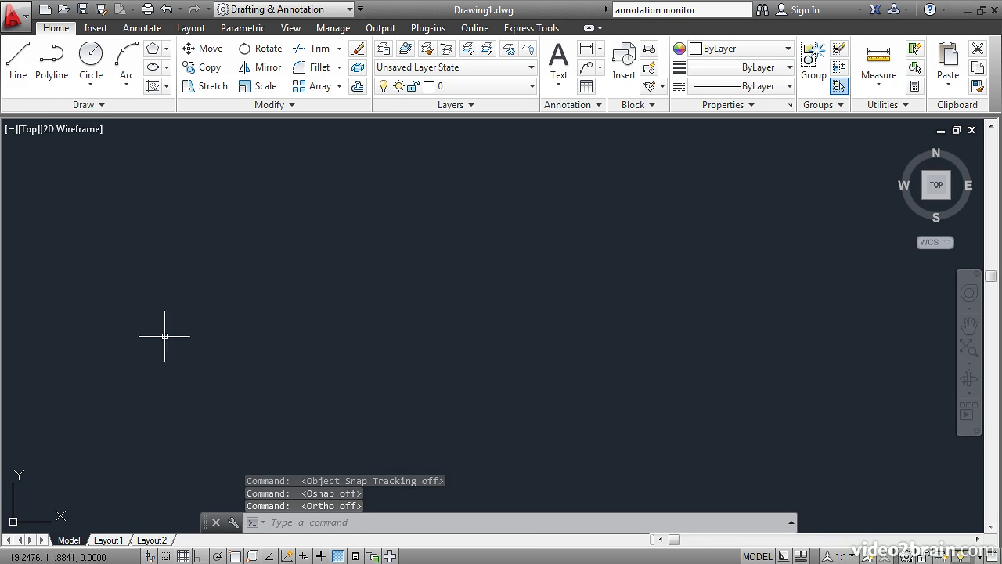
Draw a freehand zigzag chain of six connected line segments in the empty drawing area
click(19, 69)
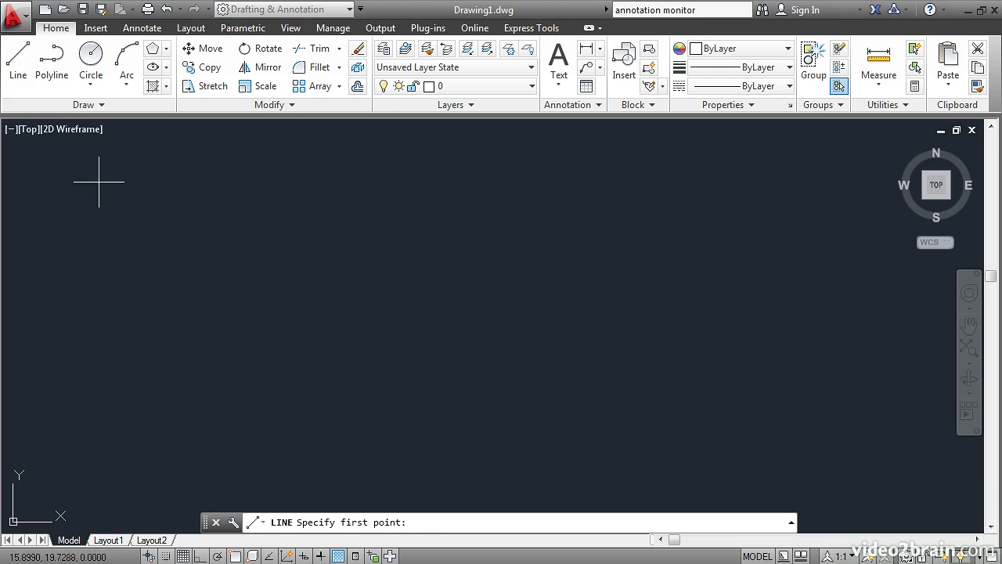
click(122, 228)
click(171, 293)
click(252, 191)
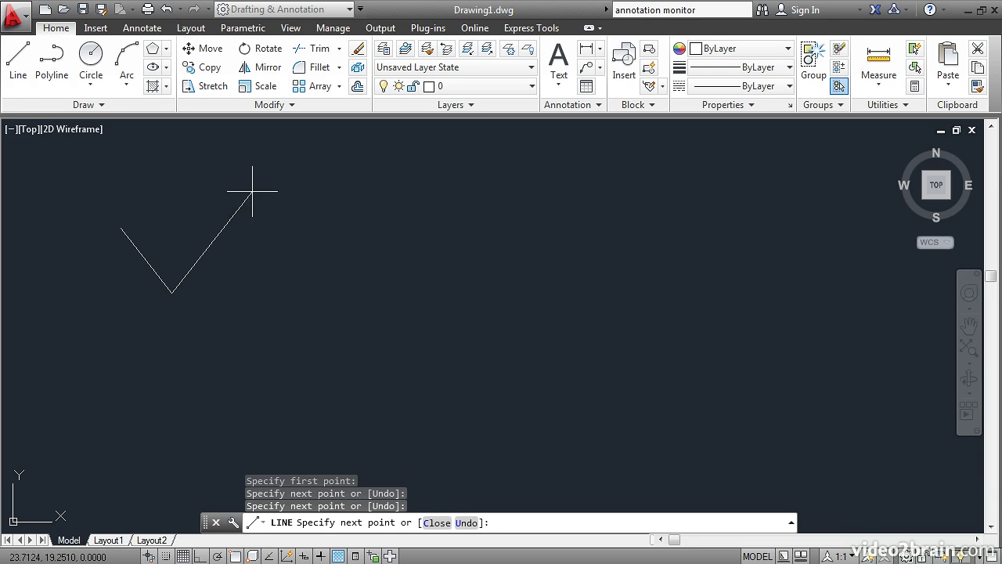
click(306, 260)
click(404, 202)
click(462, 316)
click(339, 356)
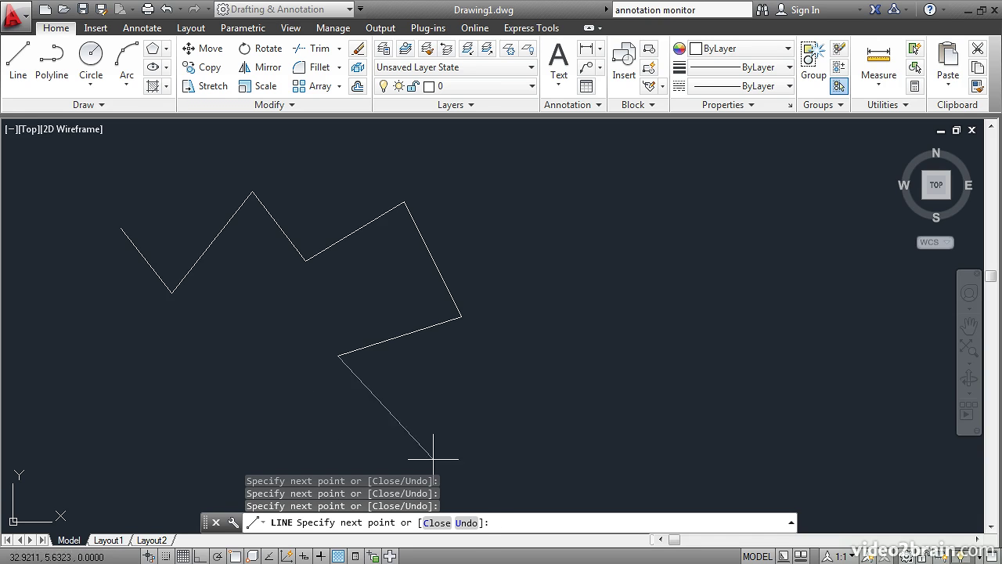
Undo the last zigzag segment within the Line command and close the chain back to its start point
click(467, 528)
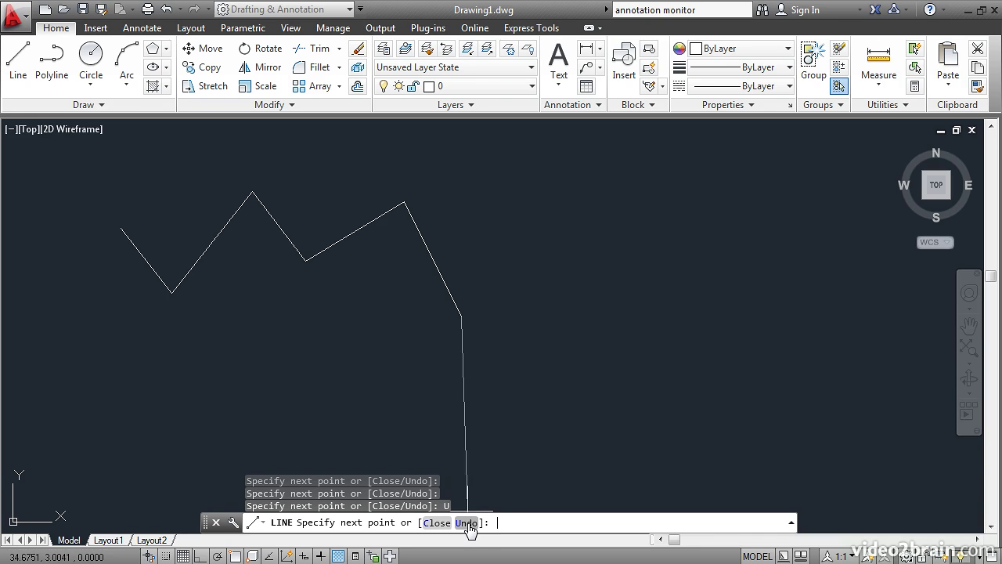
click(429, 523)
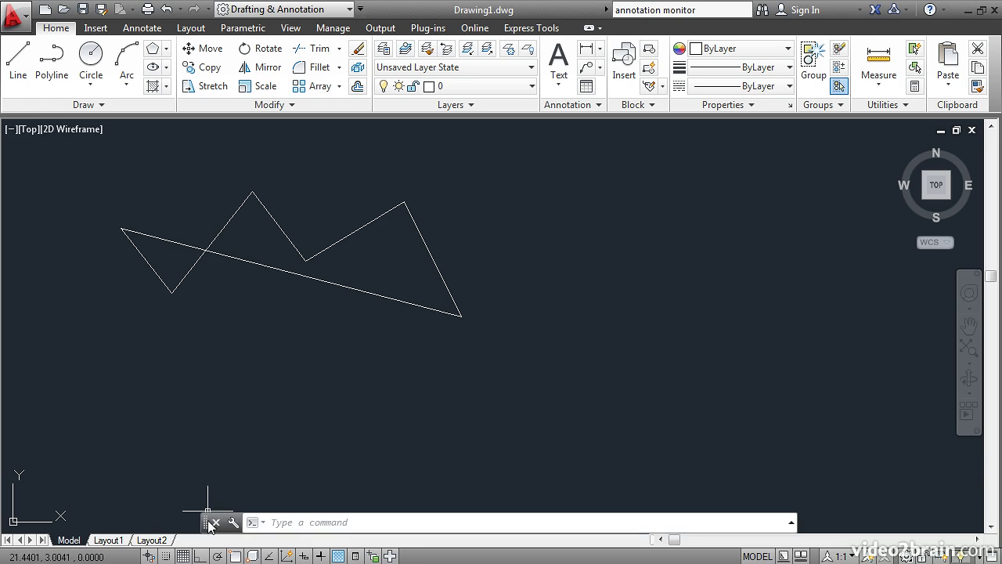
Turn on Ortho mode and draw an open chain of seven horizontal and vertical line segments to the right of the zigzag
click(201, 556)
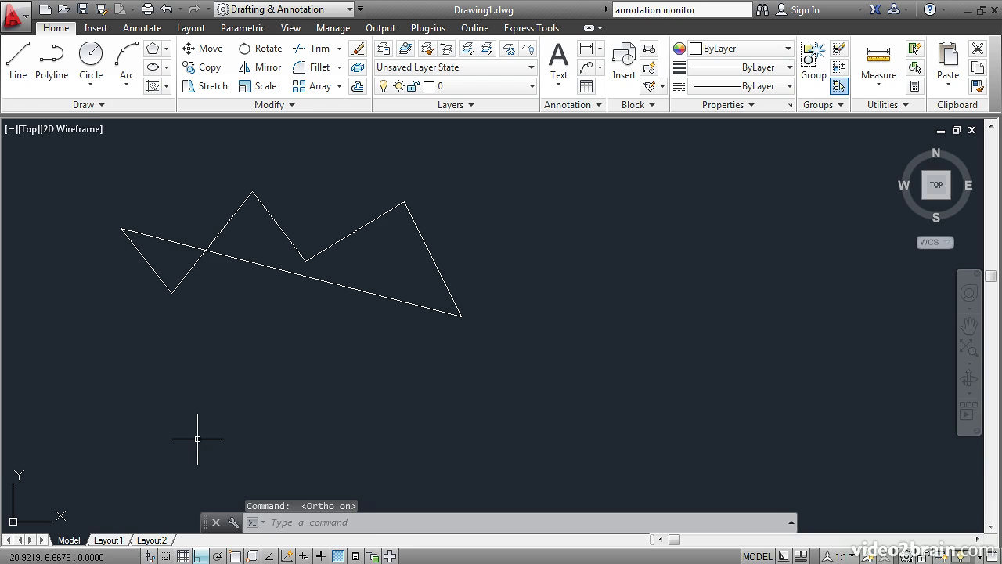
text(l)
key(Return)
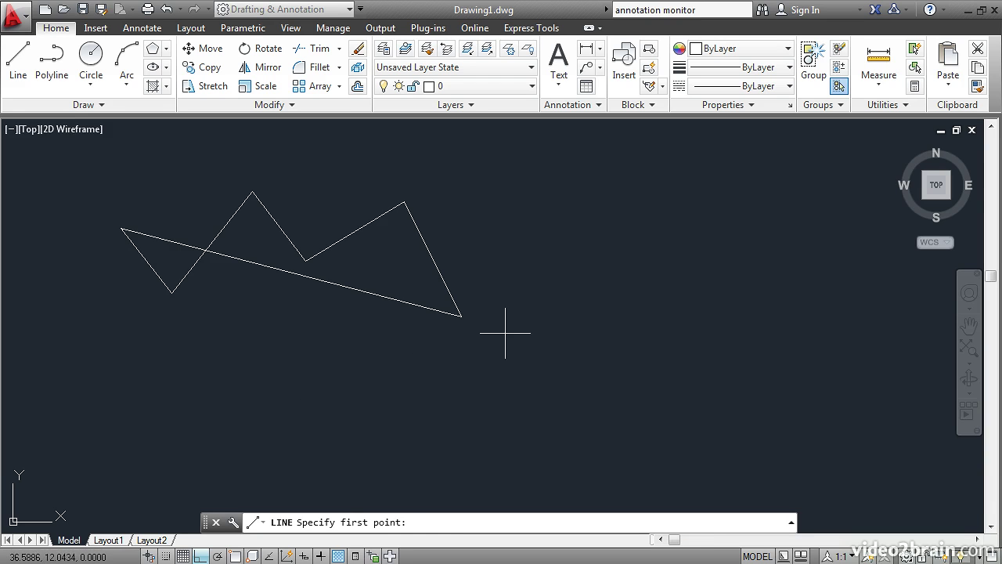
click(594, 315)
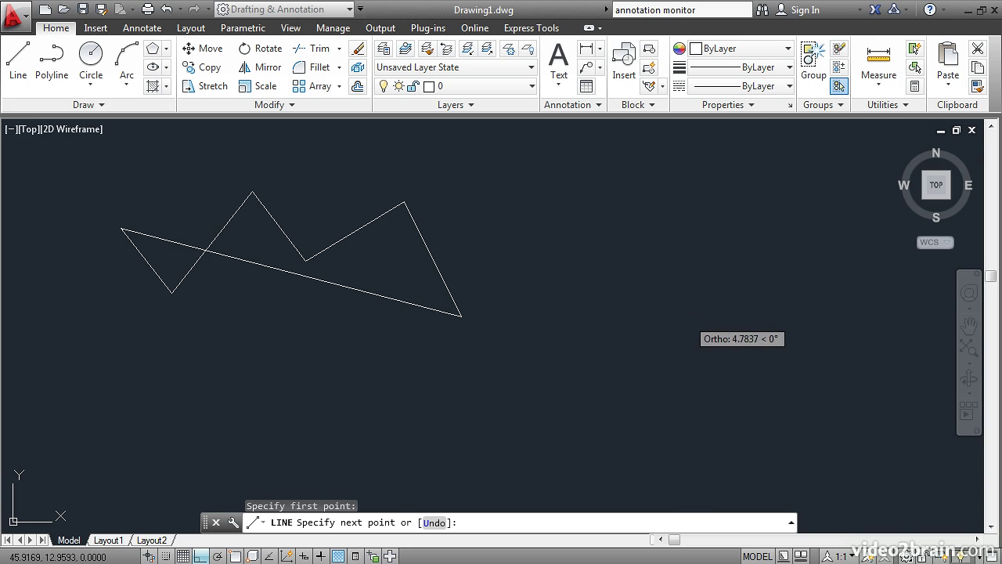
click(690, 313)
click(690, 234)
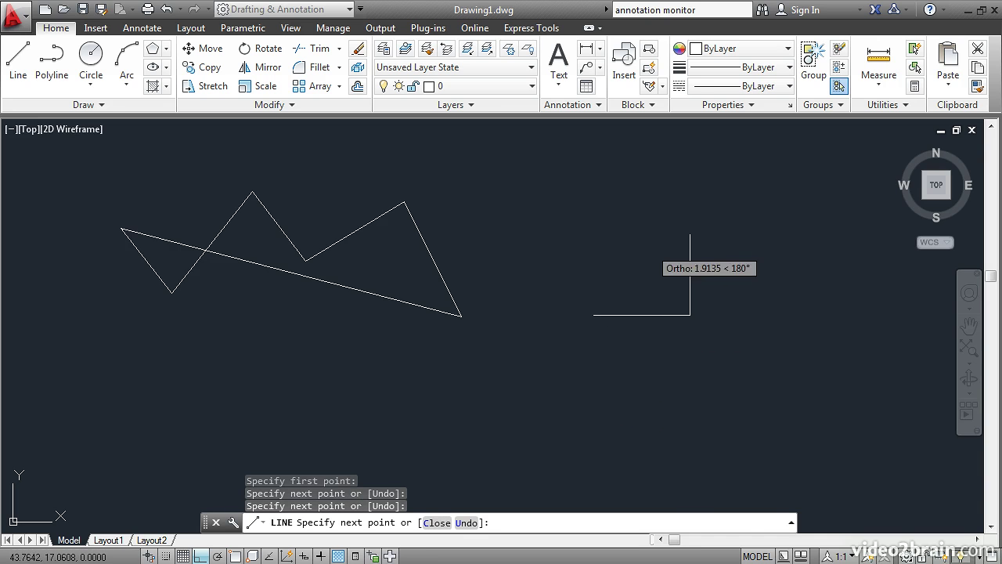
click(565, 251)
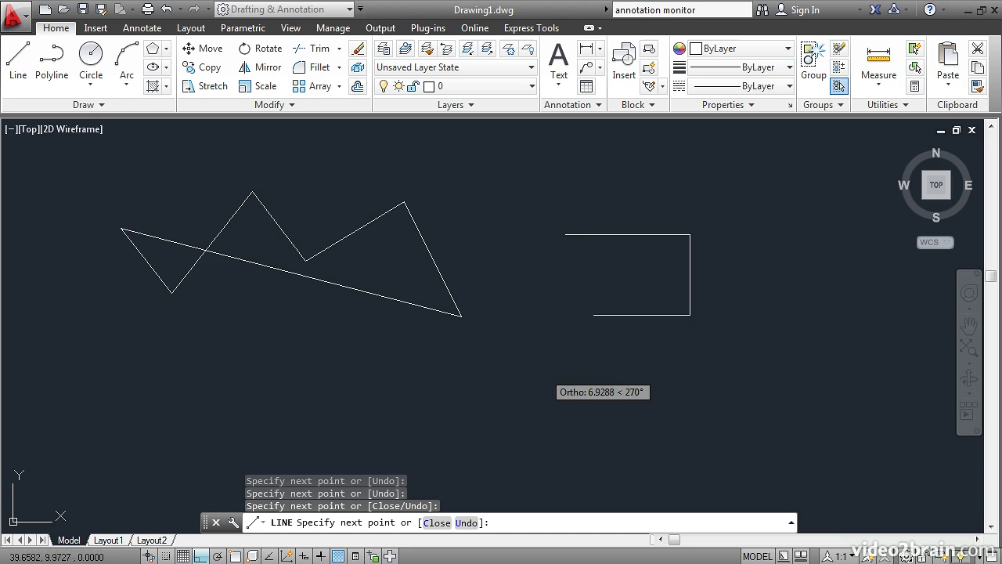
click(545, 384)
click(652, 381)
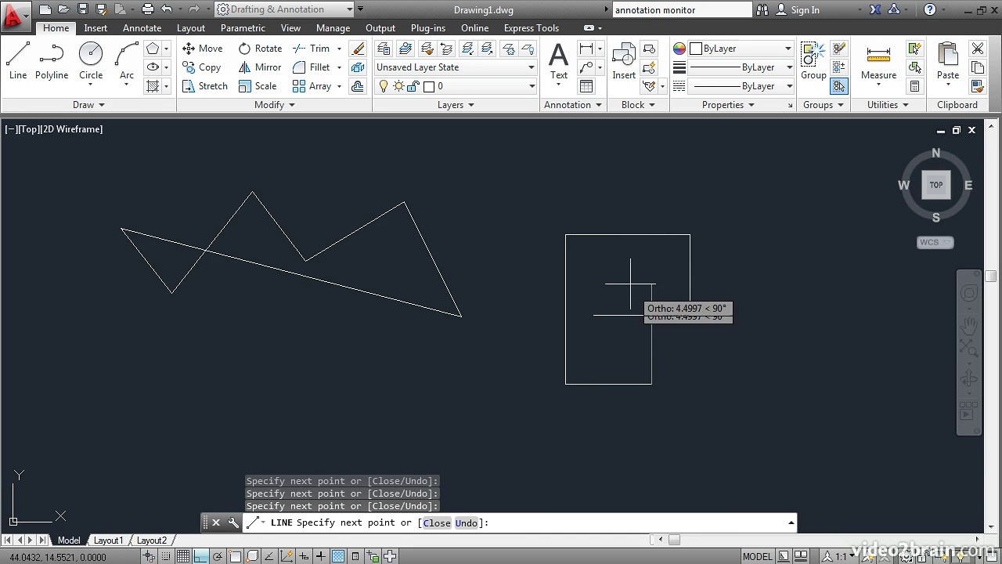
click(648, 198)
click(733, 198)
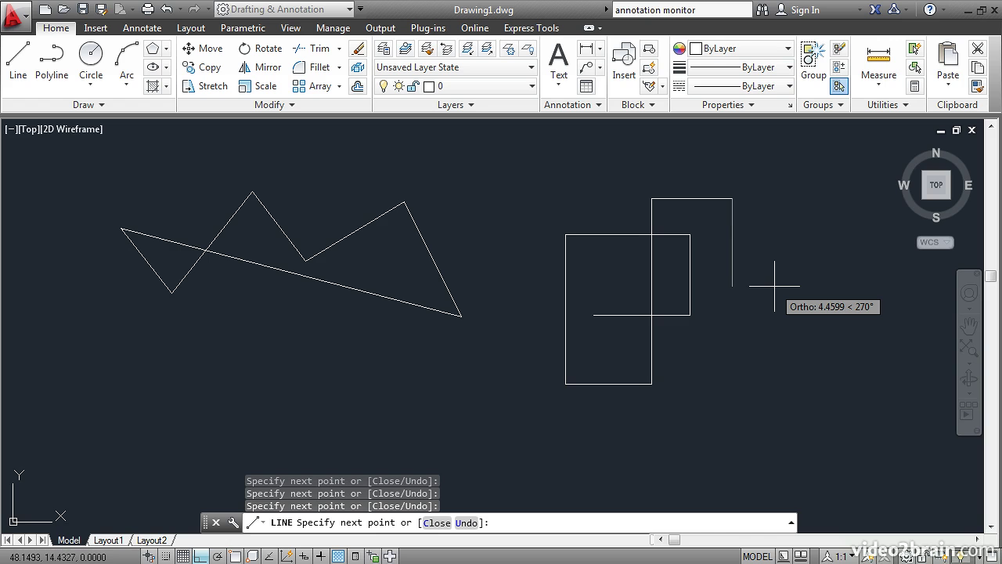
key(Return)
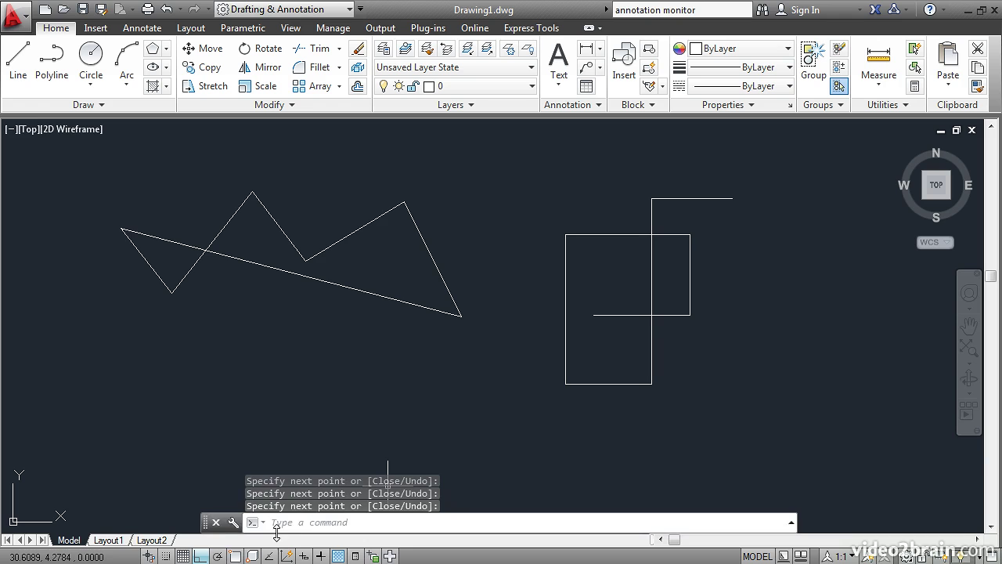
Replace Ortho mode with polar tracking and set the polar angle increment to 45 degrees
click(218, 556)
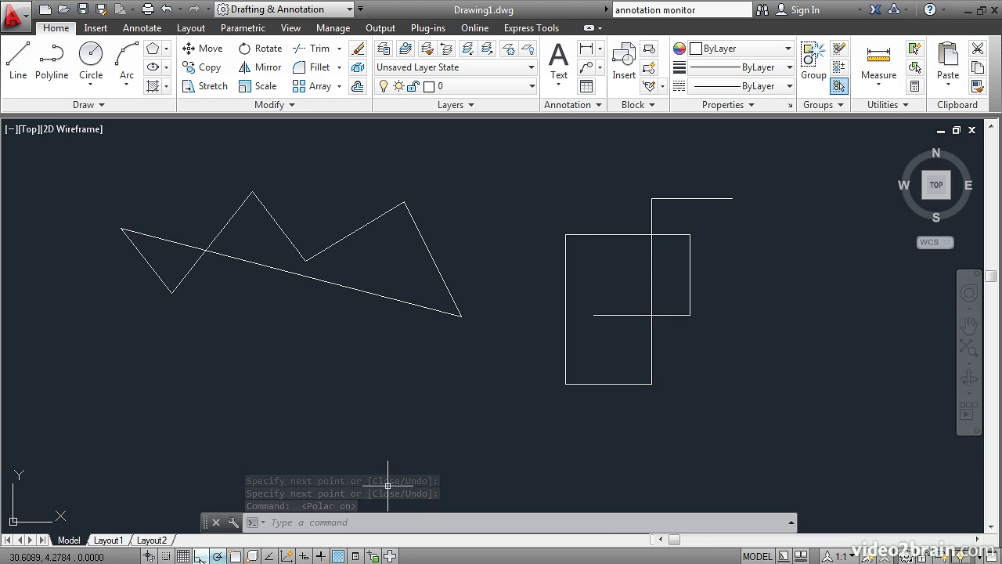
click(199, 556)
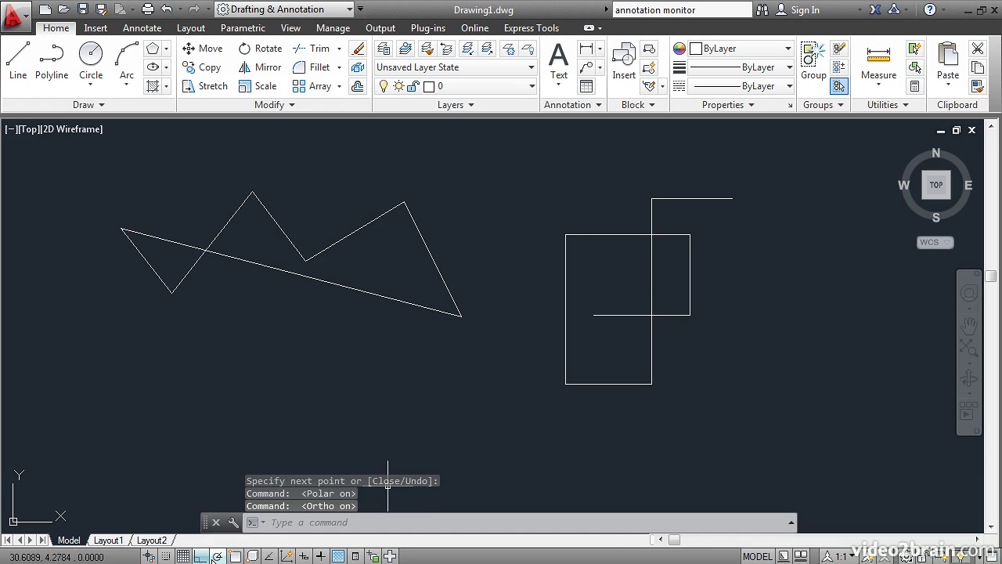
click(219, 556)
right_click(218, 556)
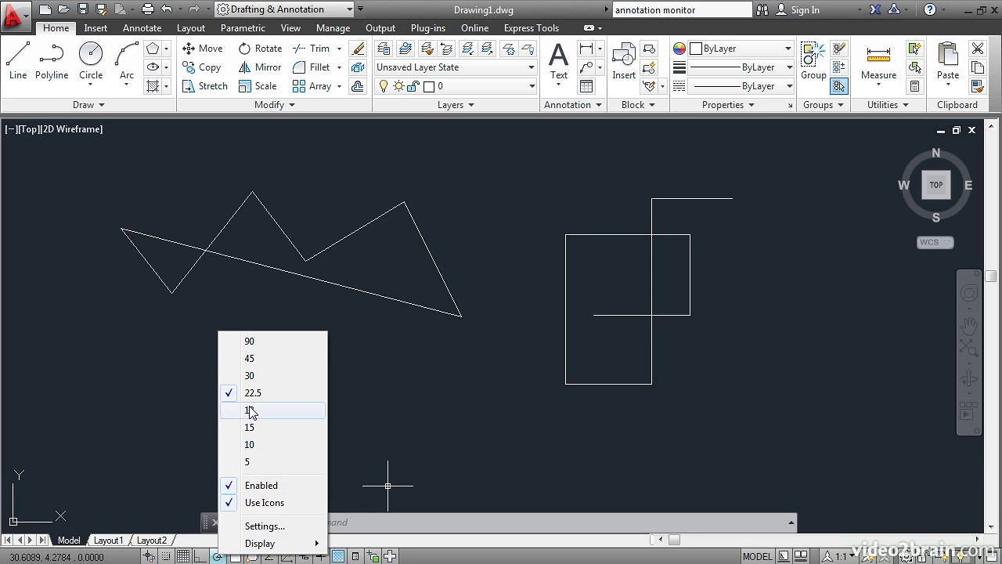
click(257, 359)
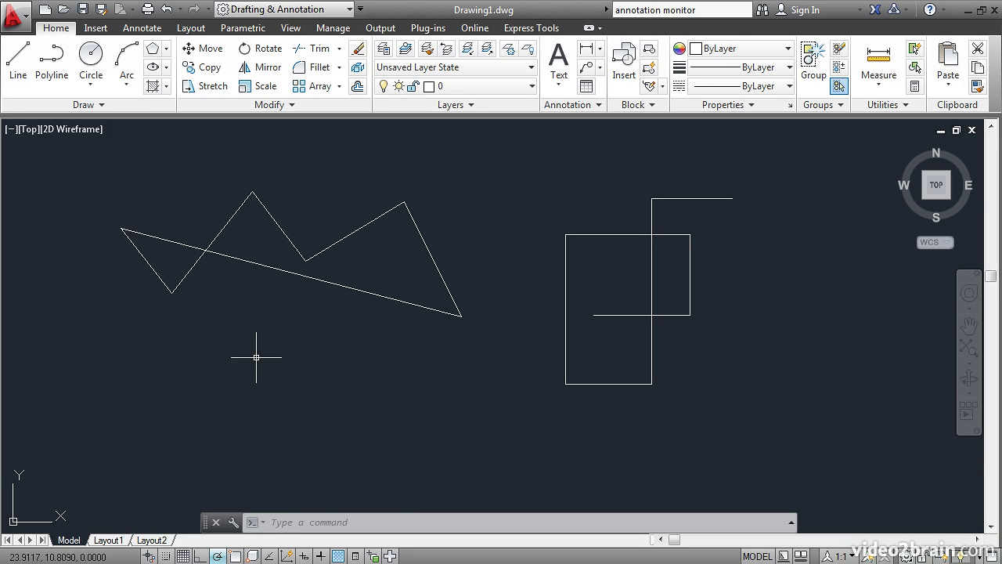
Draw an open chain of eight polar-tracked line segments below the zigzag, combining horizontal, vertical and 45-degree directions
text(l)
key(Return)
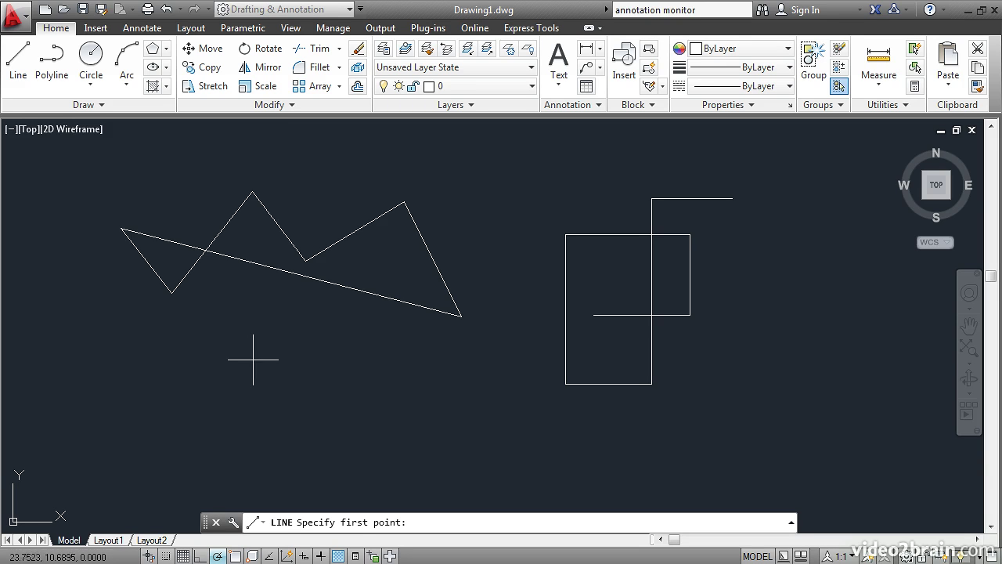
click(214, 391)
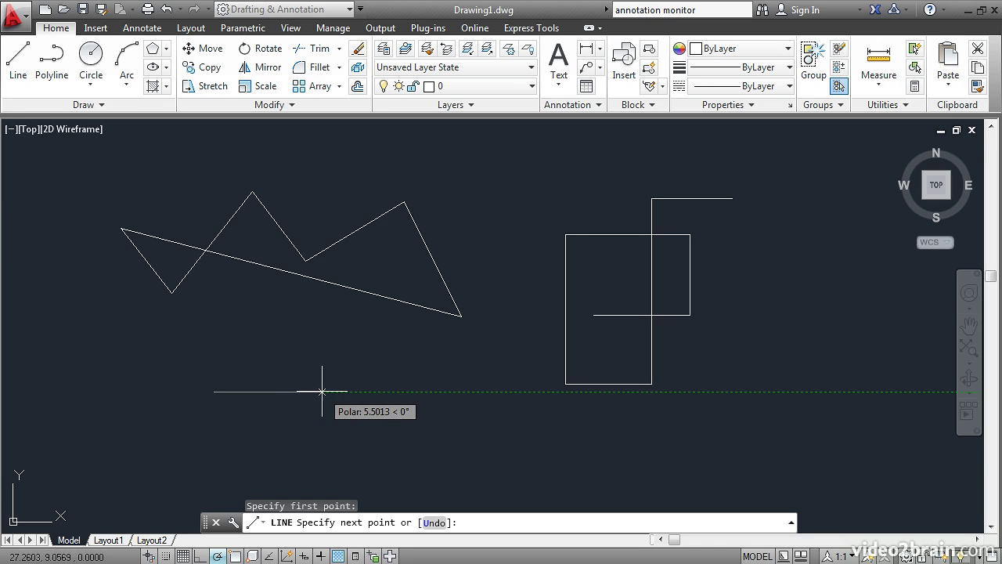
click(287, 391)
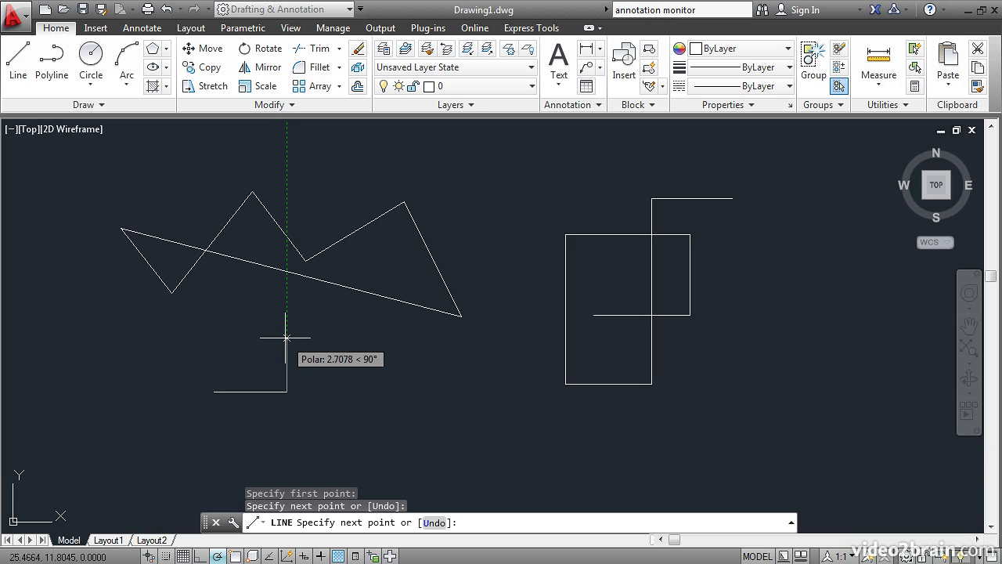
click(287, 337)
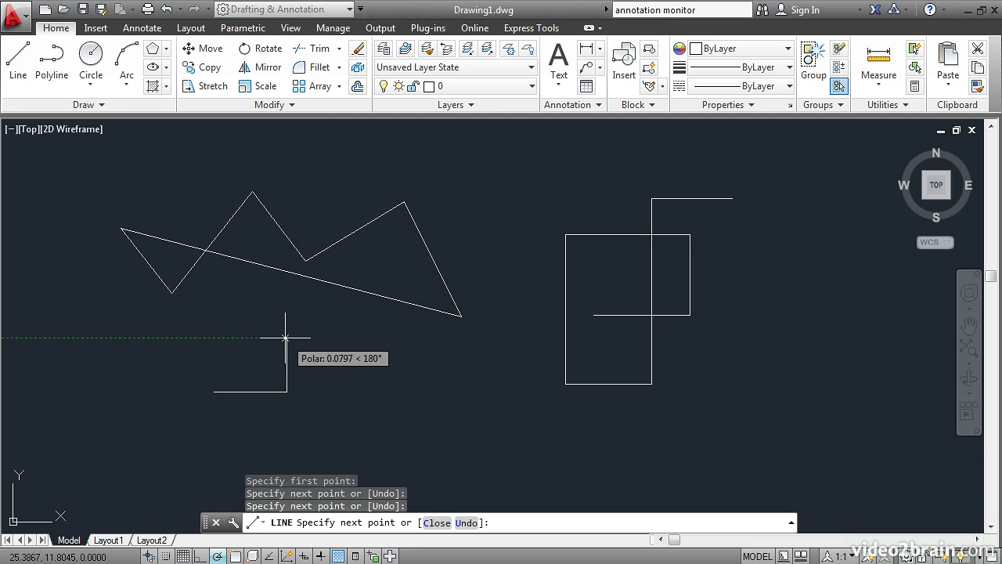
click(250, 302)
click(251, 368)
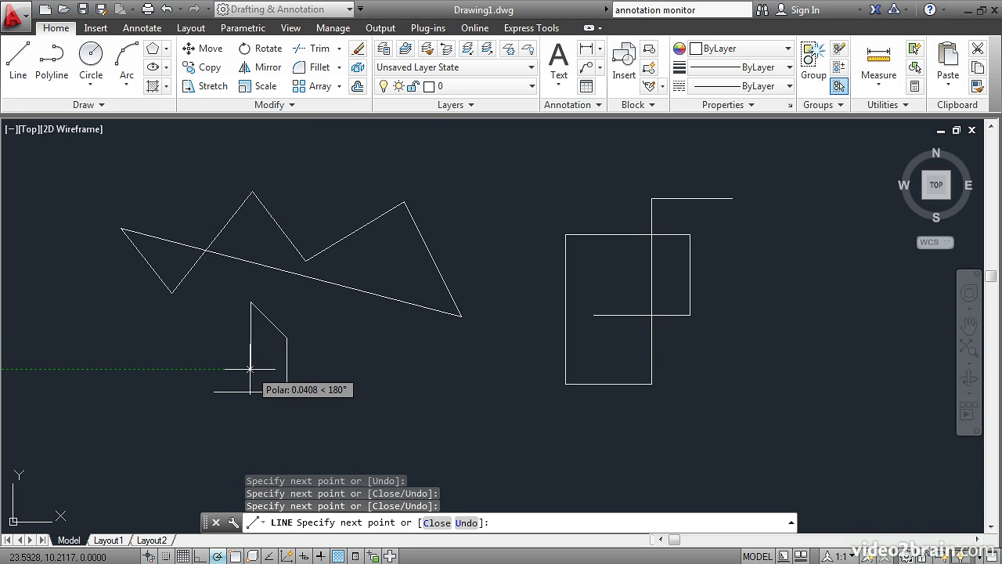
click(320, 368)
click(271, 417)
click(363, 416)
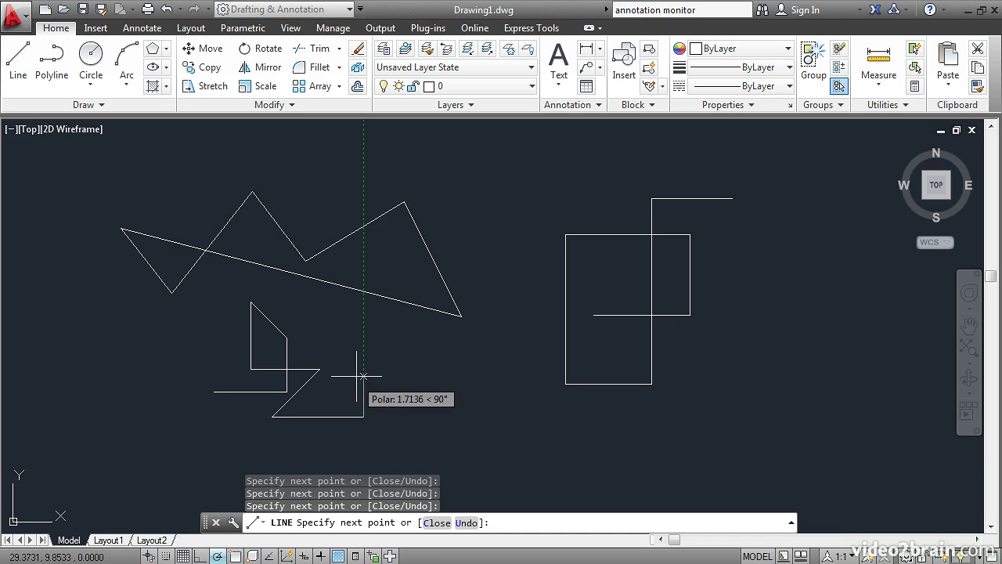
click(363, 340)
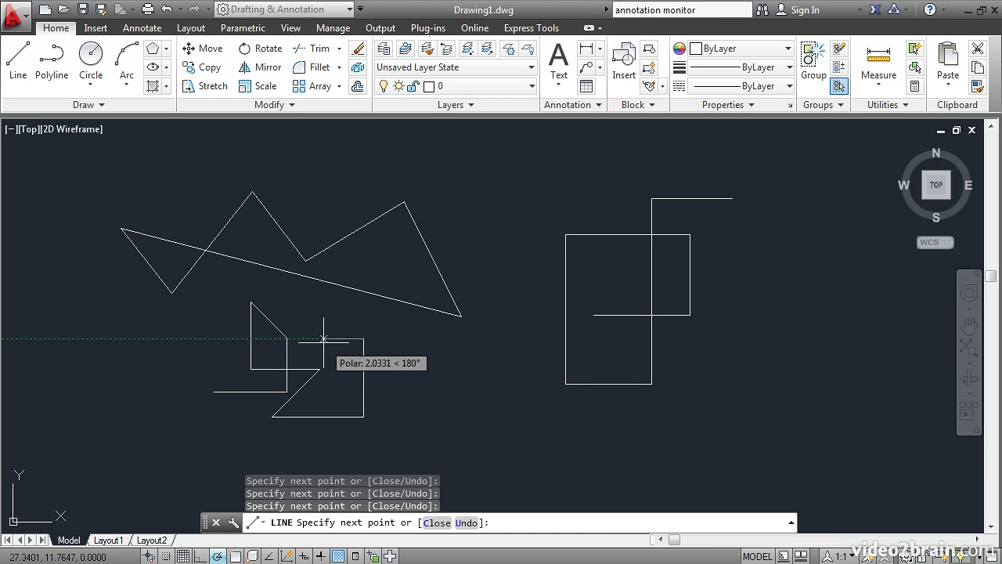
key(Return)
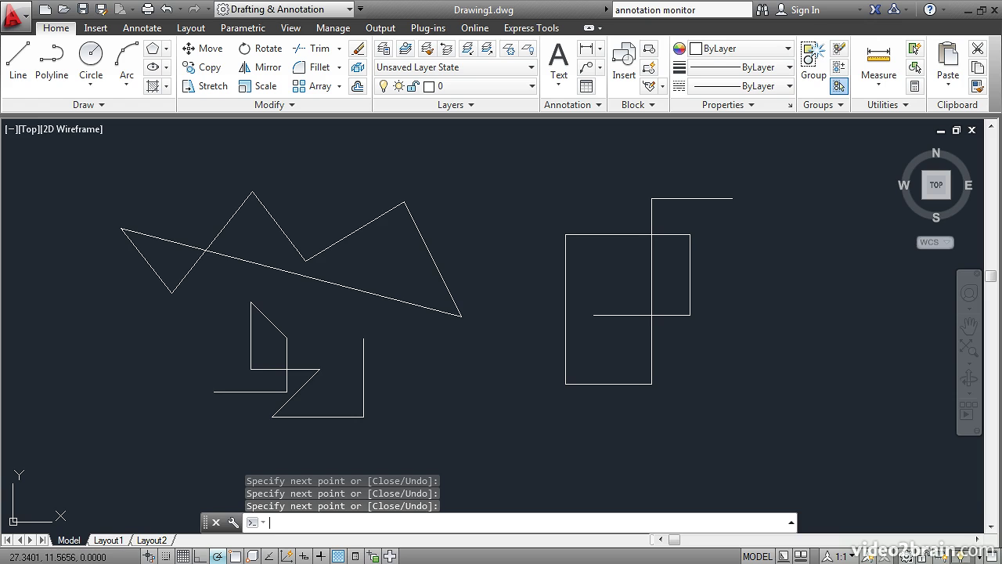
Turn off polar tracking and start a line right of the orthogonal chain, with its first segment defined by relative polar coordinates @4<0
middle_drag(519, 326, 217, 329)
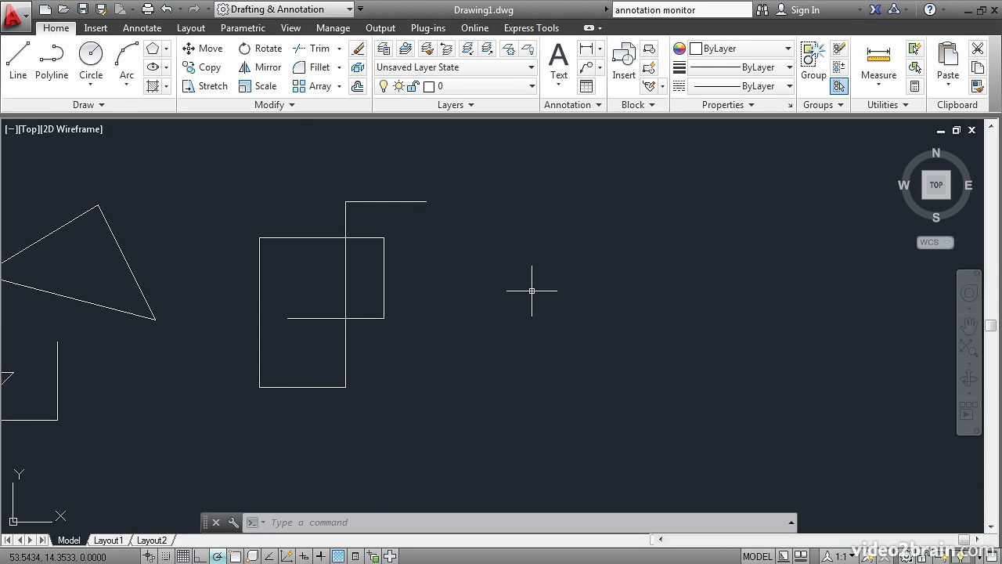
text(l)
key(Return)
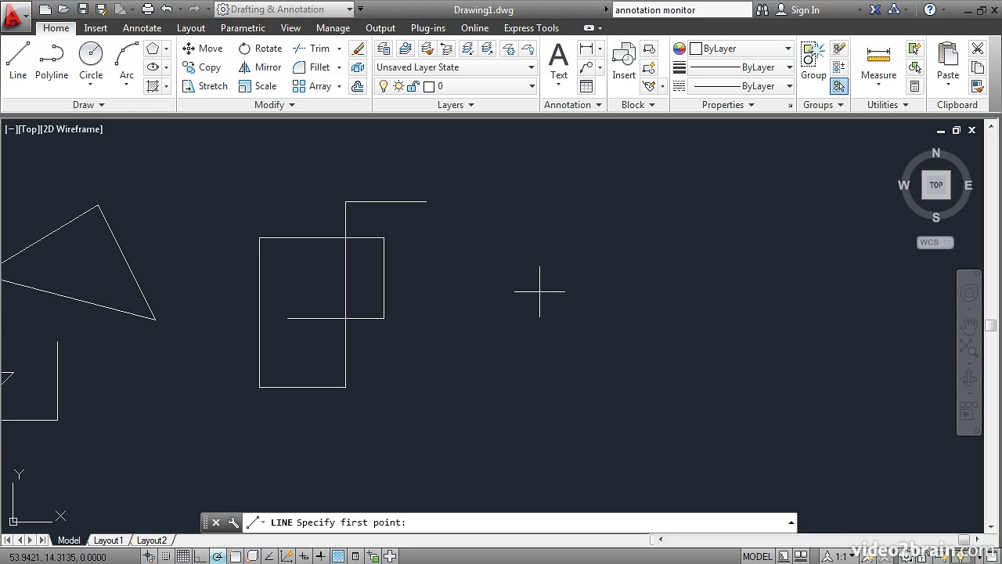
click(217, 555)
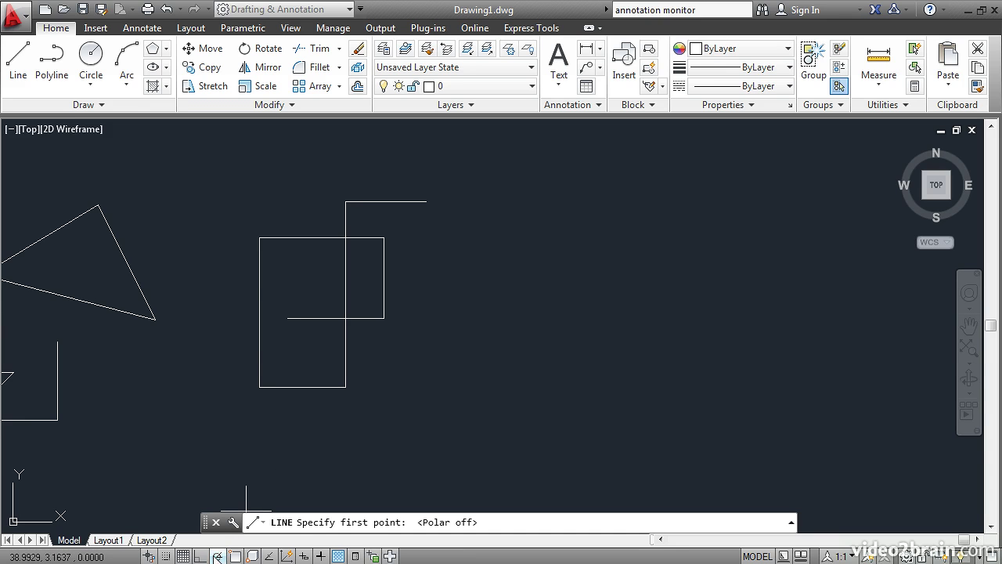
click(567, 308)
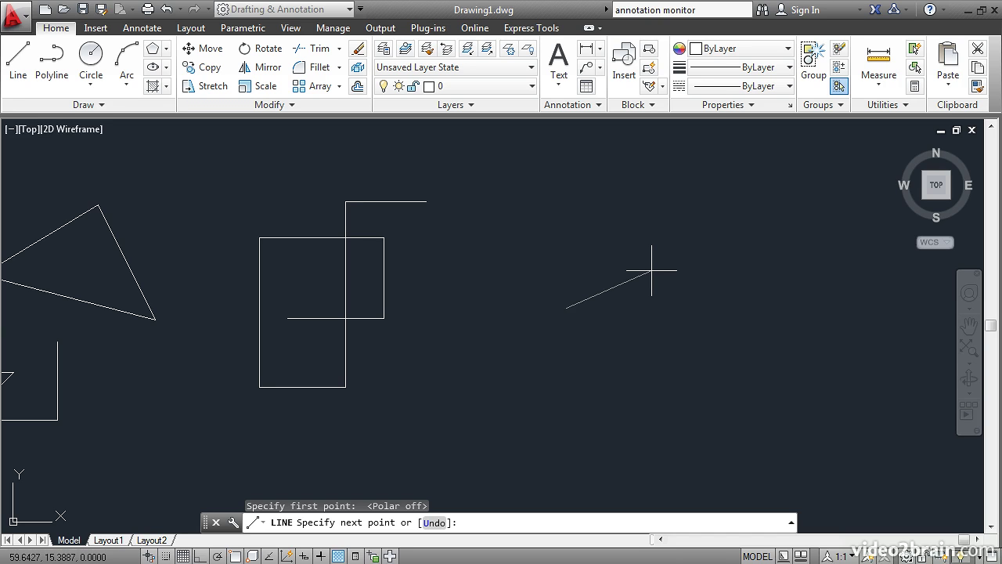
text(@)
text(4)
text(<)
text(0)
key(Return)
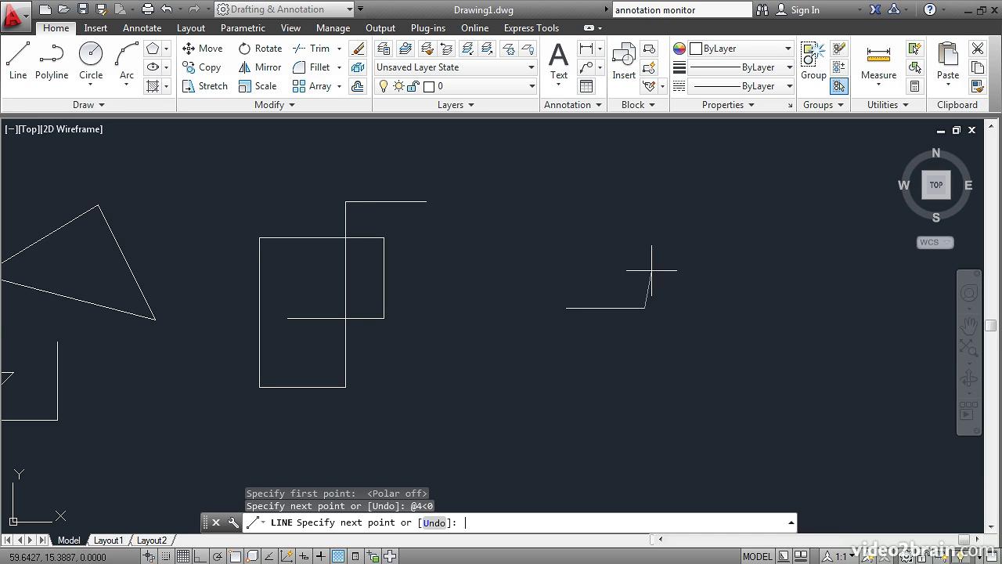
Continue the line with two segments defined by the relative polar coordinates @3<30 and @5<-45
text(@3<30)
key(Return)
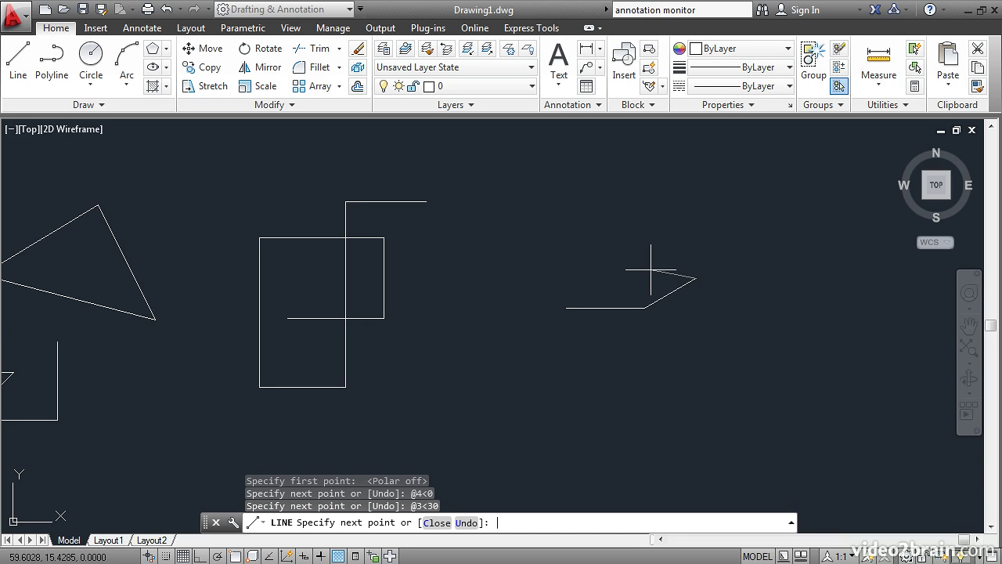
text(@5<-45)
key(Return)
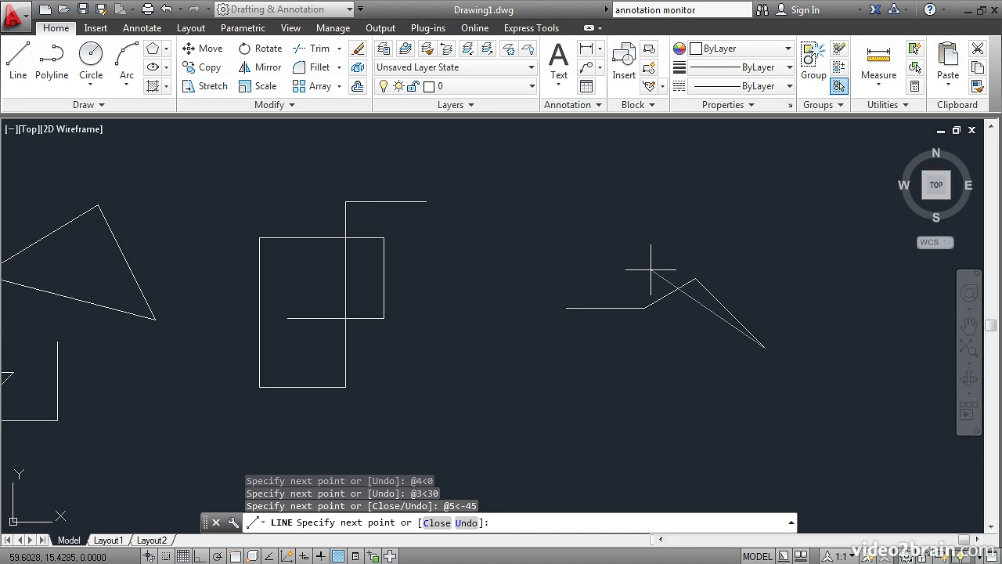
Finish the three-segment polar-coordinate line and turn on Dynamic Input
key(Return)
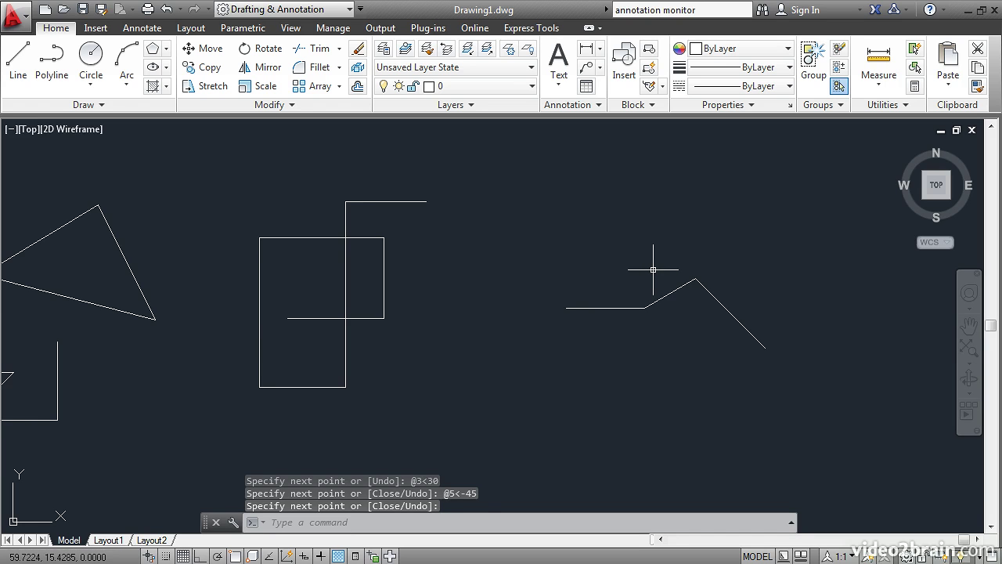
click(304, 556)
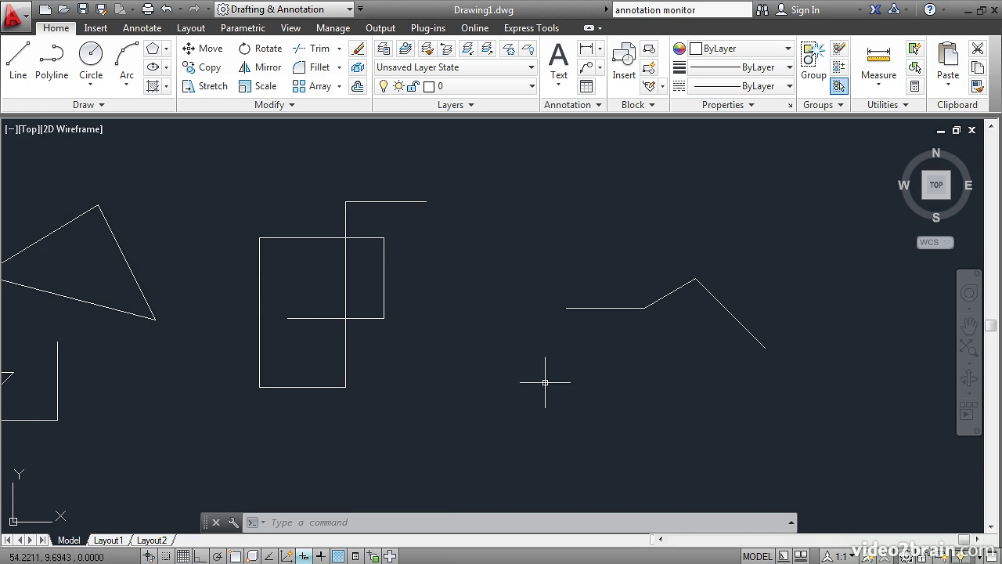
Start a line in the empty area right of the three-segment chain, with a first segment 7 units long rising at 45 degrees
middle_drag(593, 369, 177, 365)
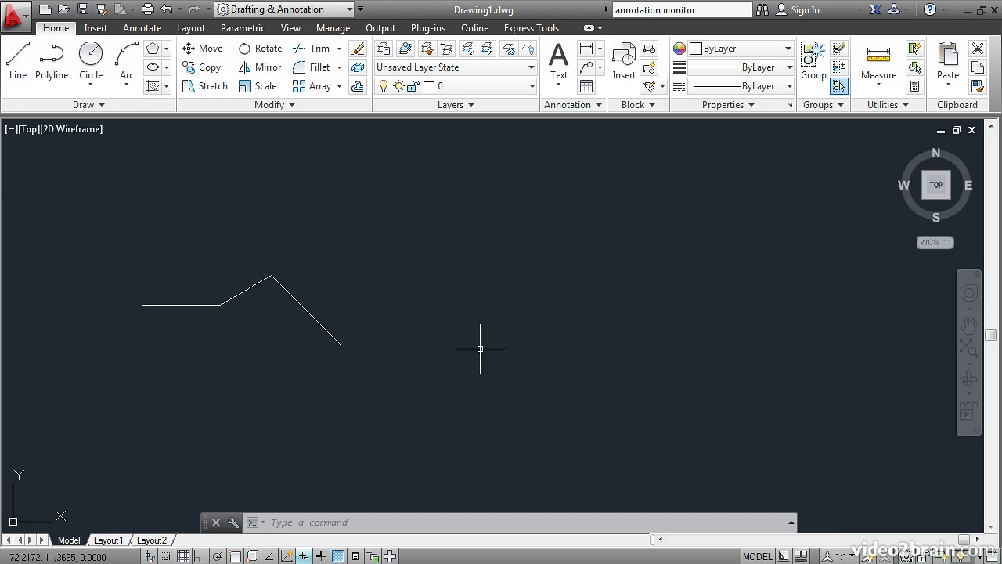
click(17, 72)
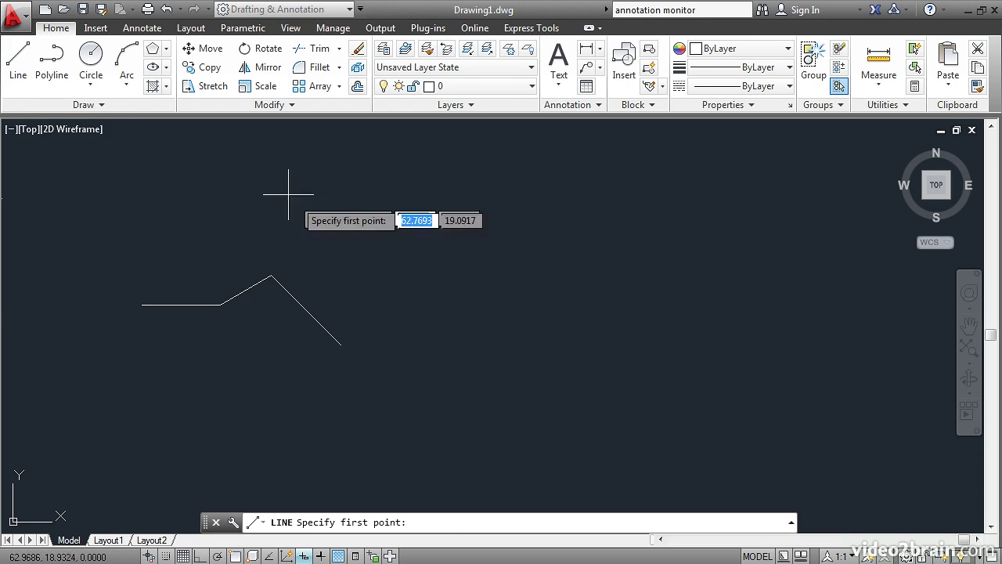
click(496, 309)
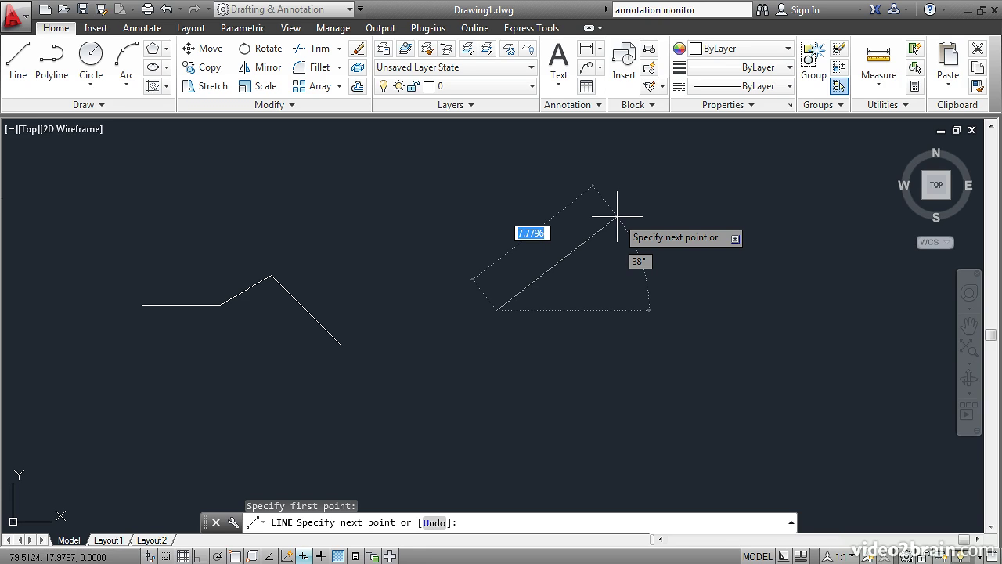
text(7)
key(Tab)
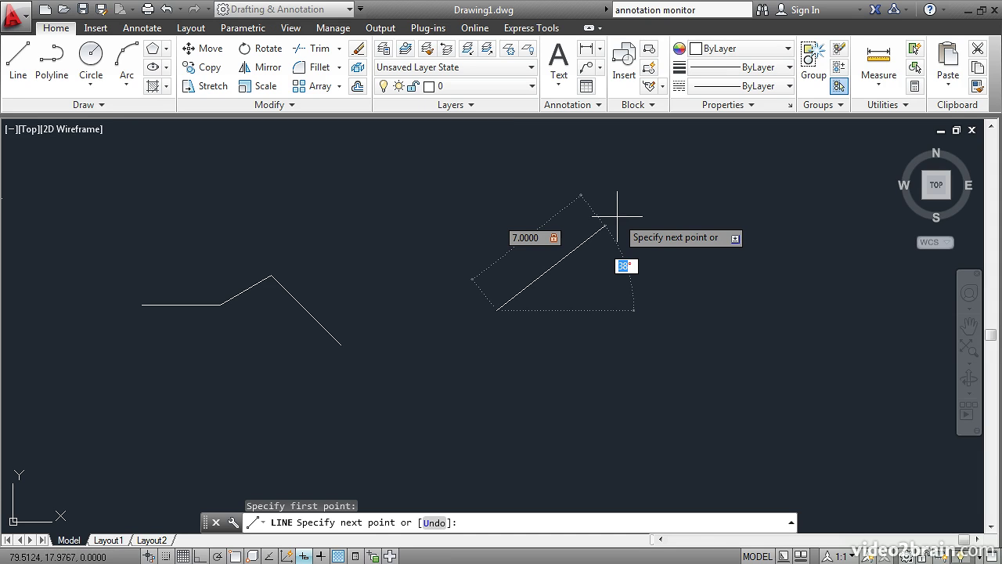
text(45)
key(Return)
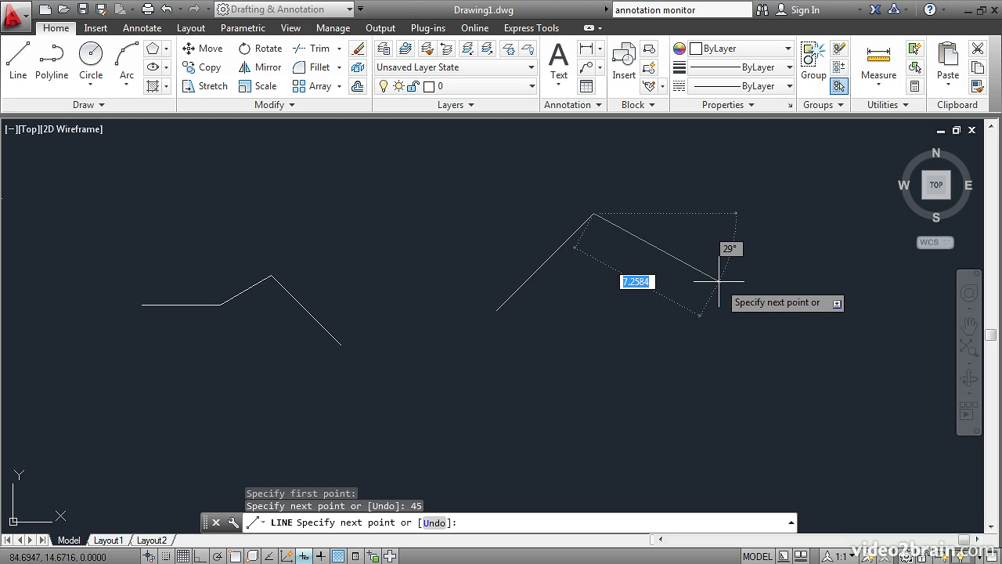
Continue the line with a segment 8 units long, sloping down to the right at 30 degrees
text(8)
key(Tab)
text(30)
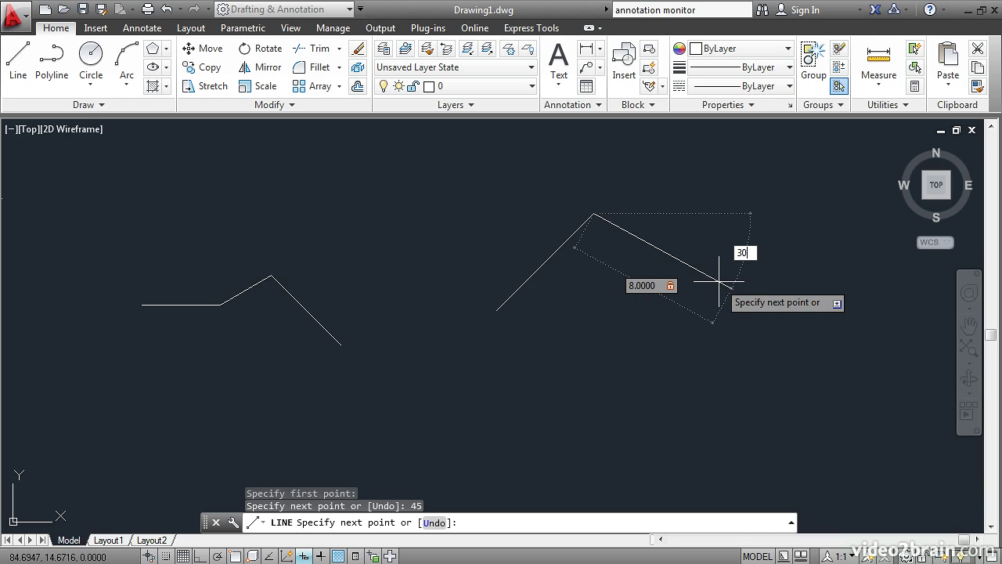
key(Return)
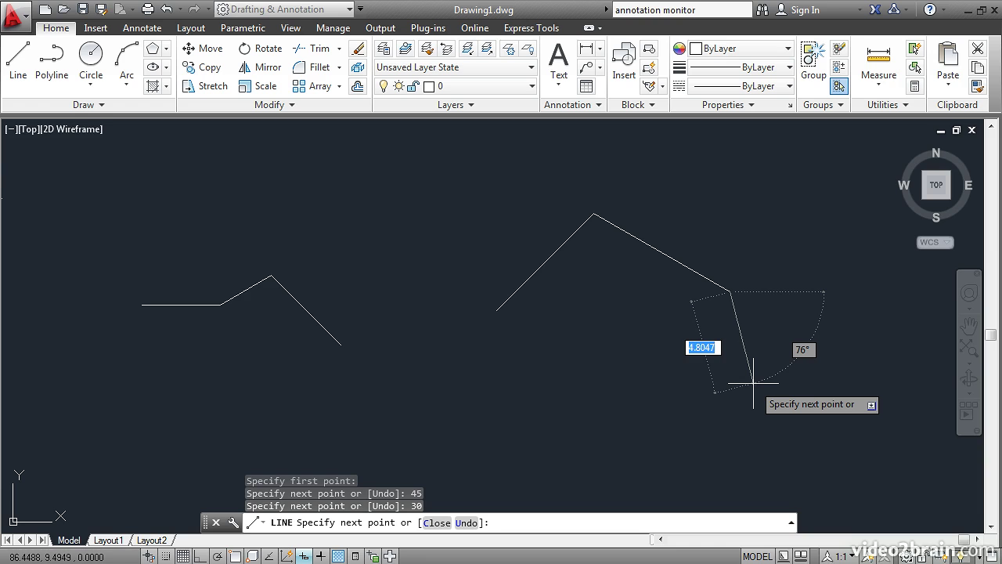
Add a segment 4 units long straight down at 90 degrees, and close the outline with the Close option
text(4)
key(Tab)
text(90)
key(Return)
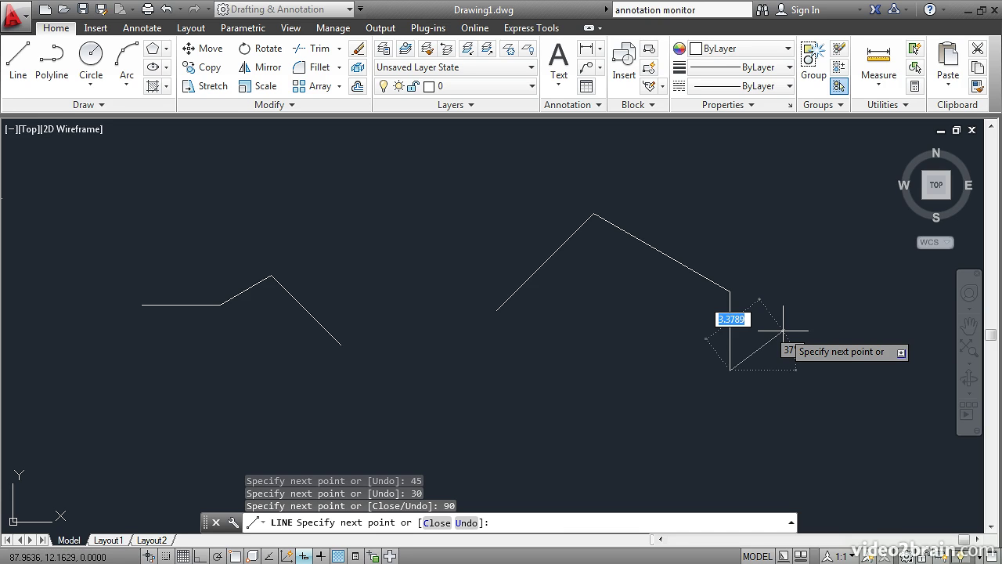
key(Down)
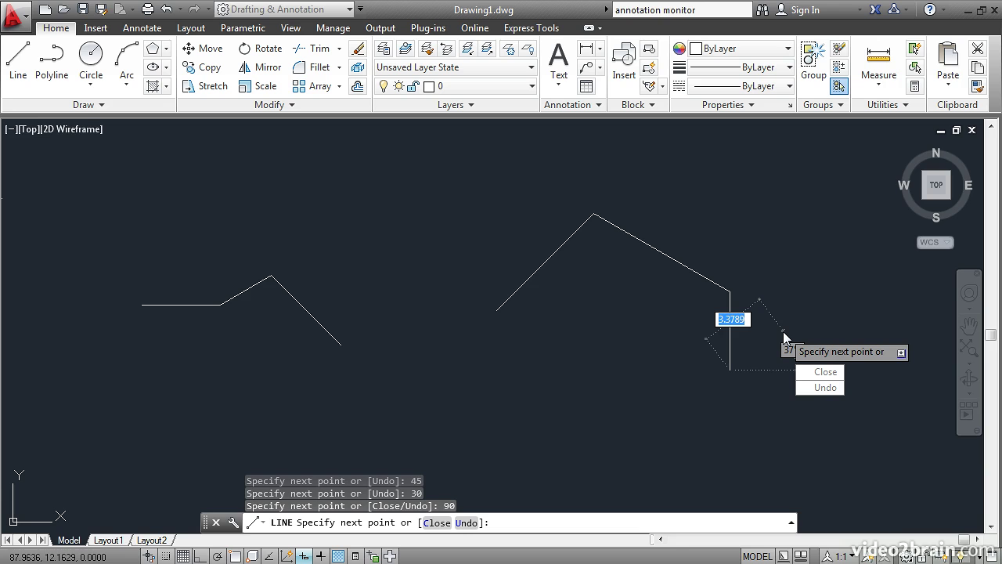
click(823, 373)
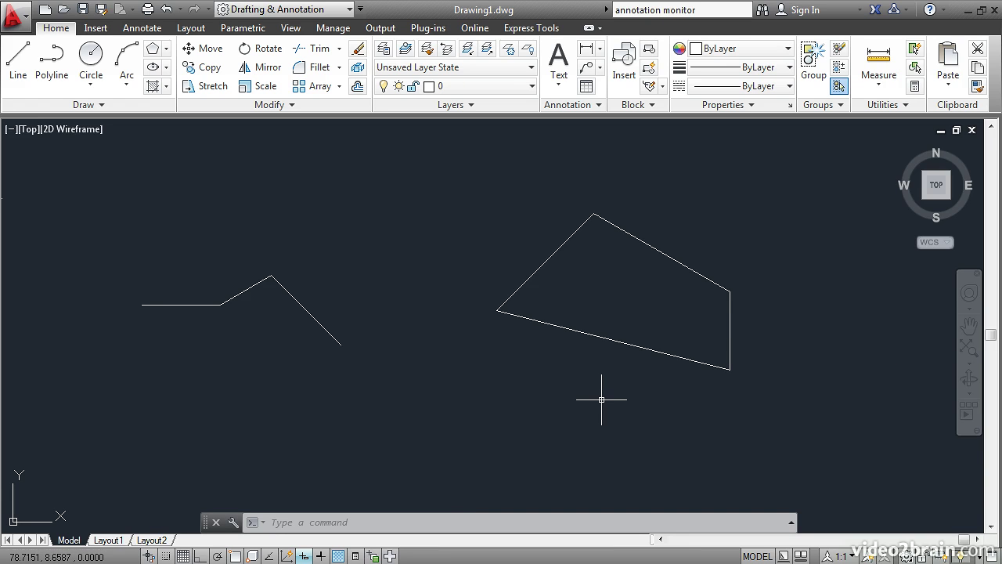